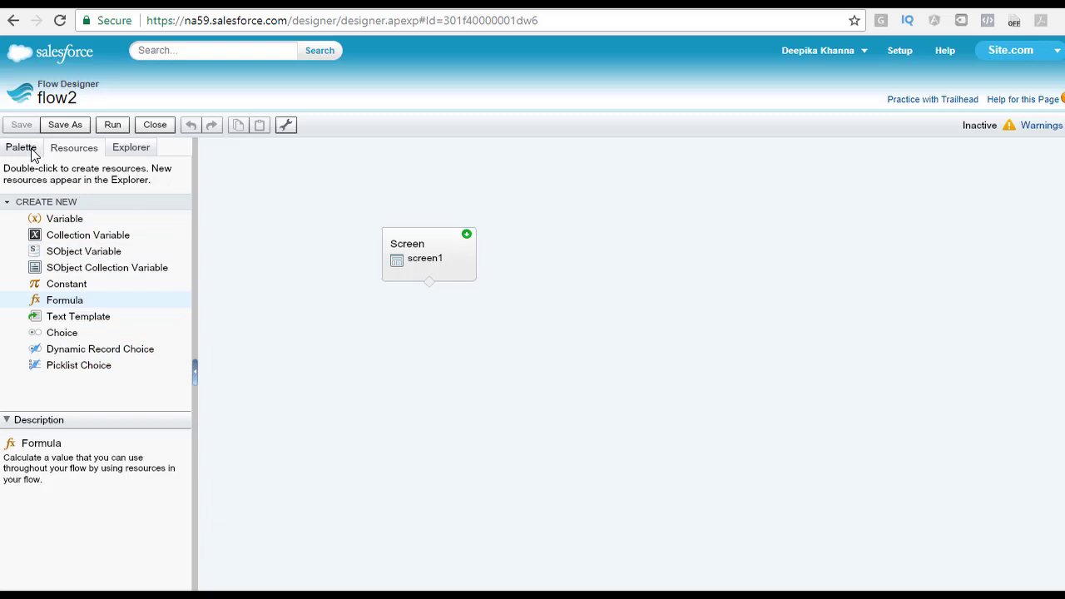
Step: Display the Variable resource type's description in the Description pane instead of Formula's
click(64, 219)
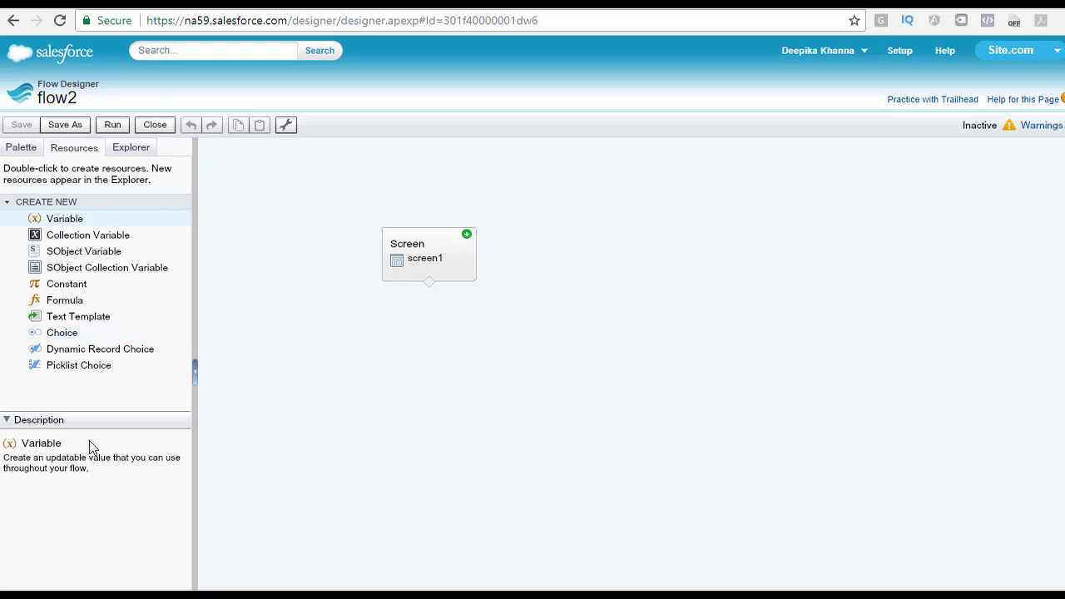
Step: Start a new Variable and browse its Data Type options, leaving Text selected
double_click(65, 220)
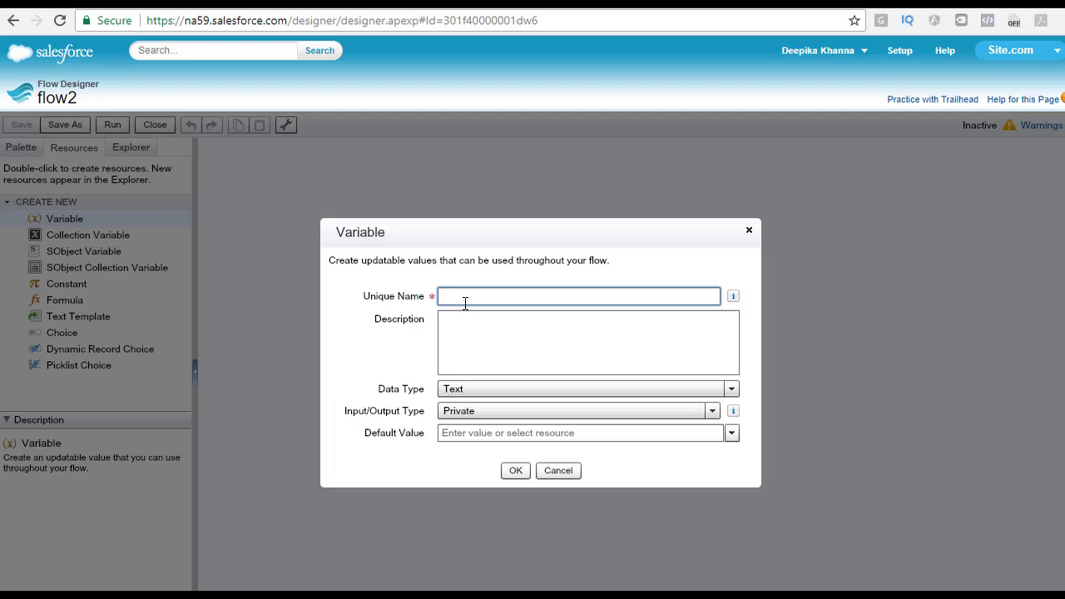
click(465, 388)
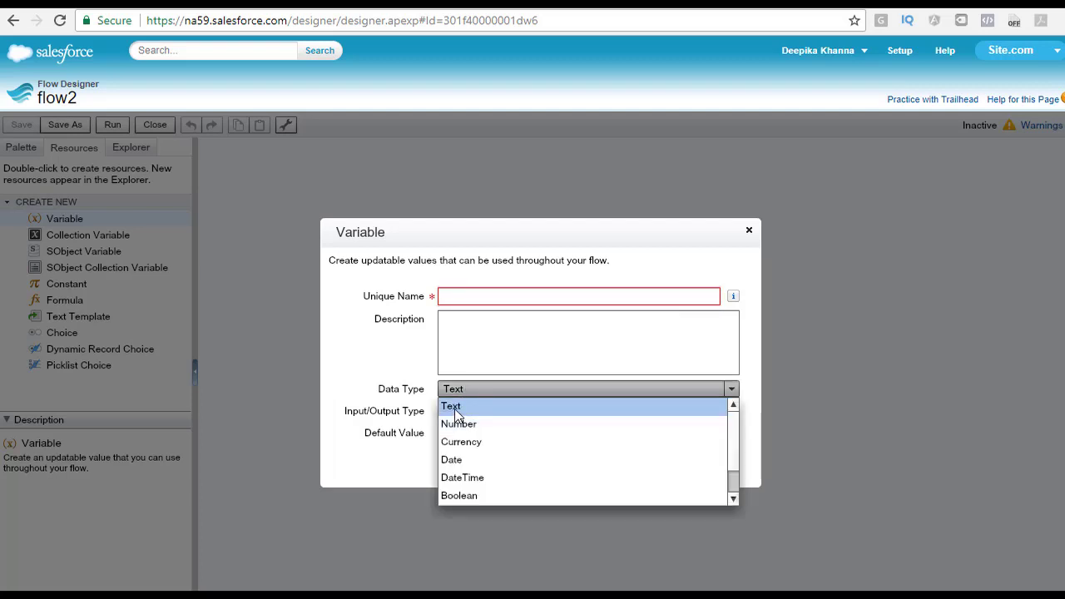
click(454, 407)
click(465, 389)
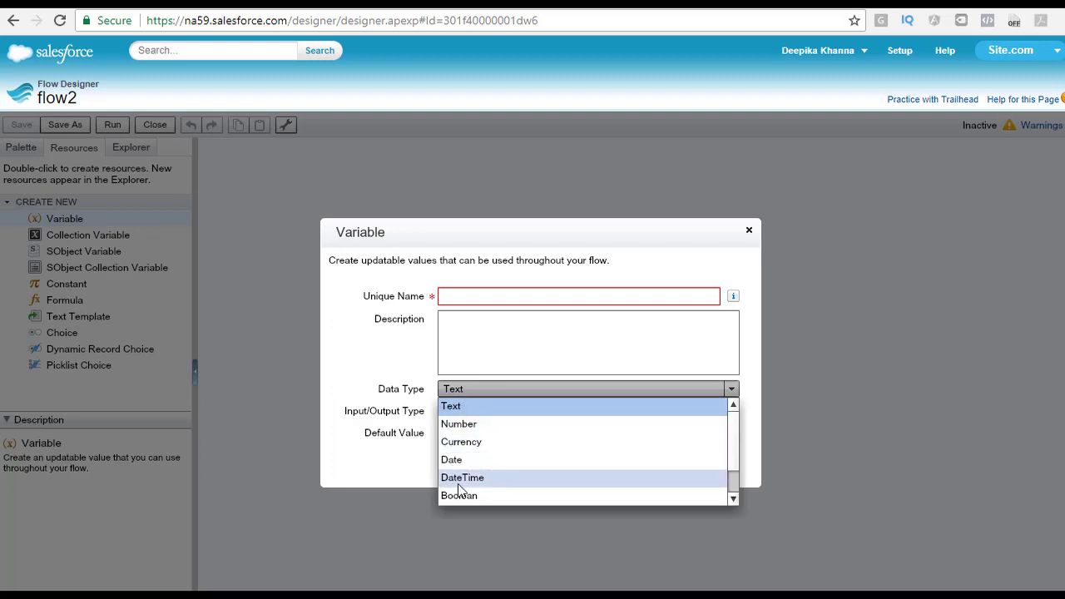
click(492, 341)
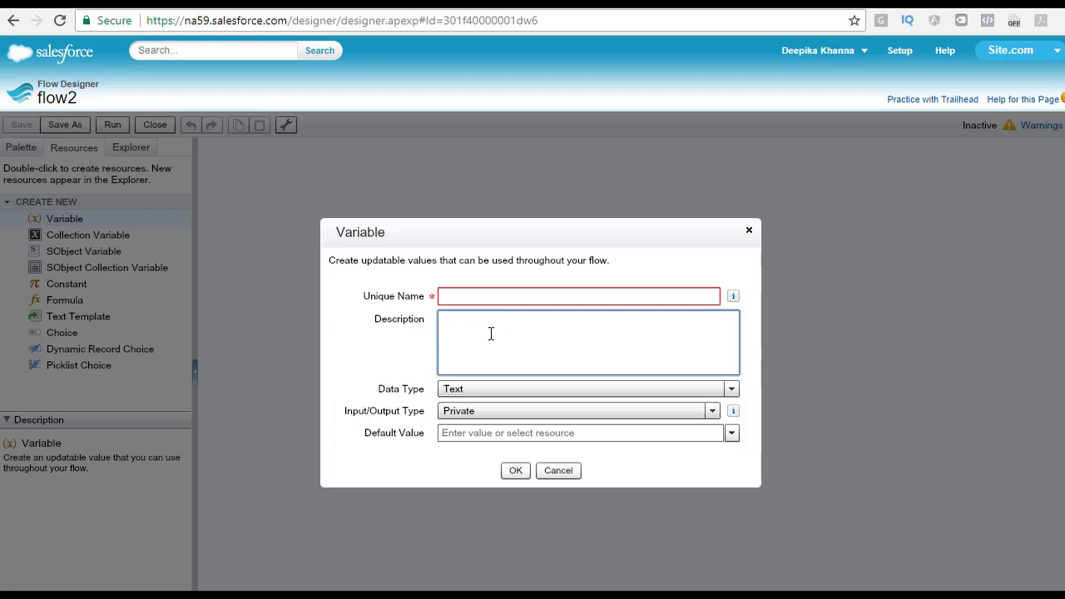
click(481, 391)
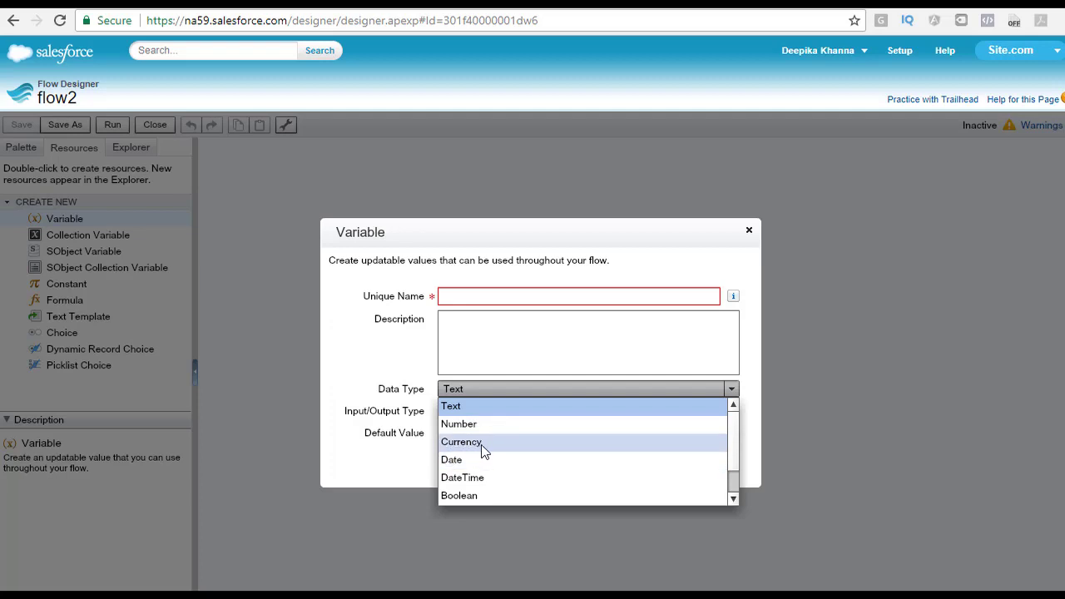
click(378, 393)
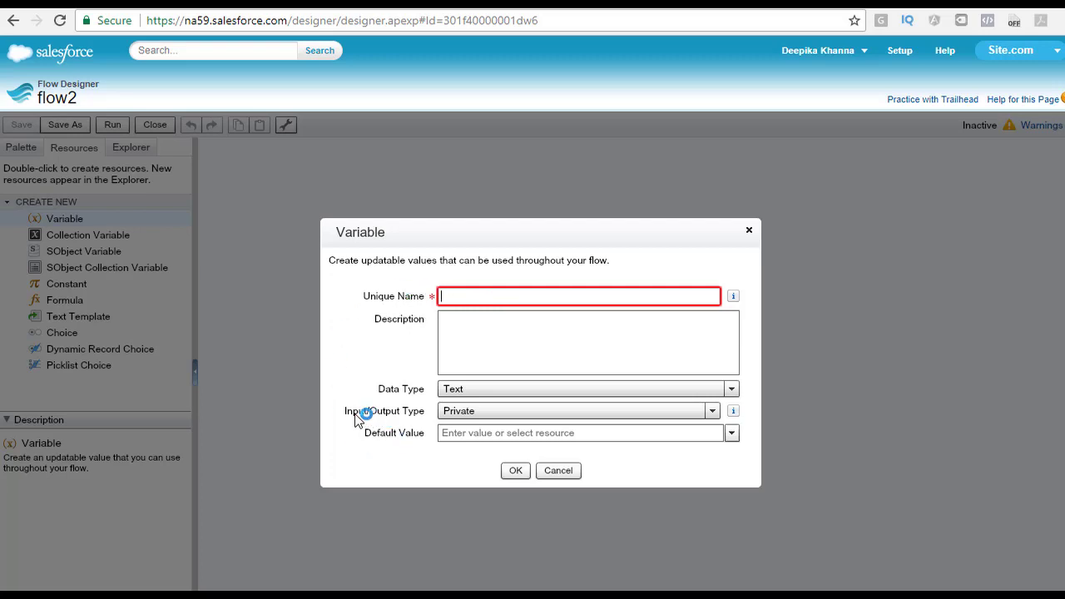
Step: Try the Input Only, Output Only and Input and Output types, then return to Private
click(485, 419)
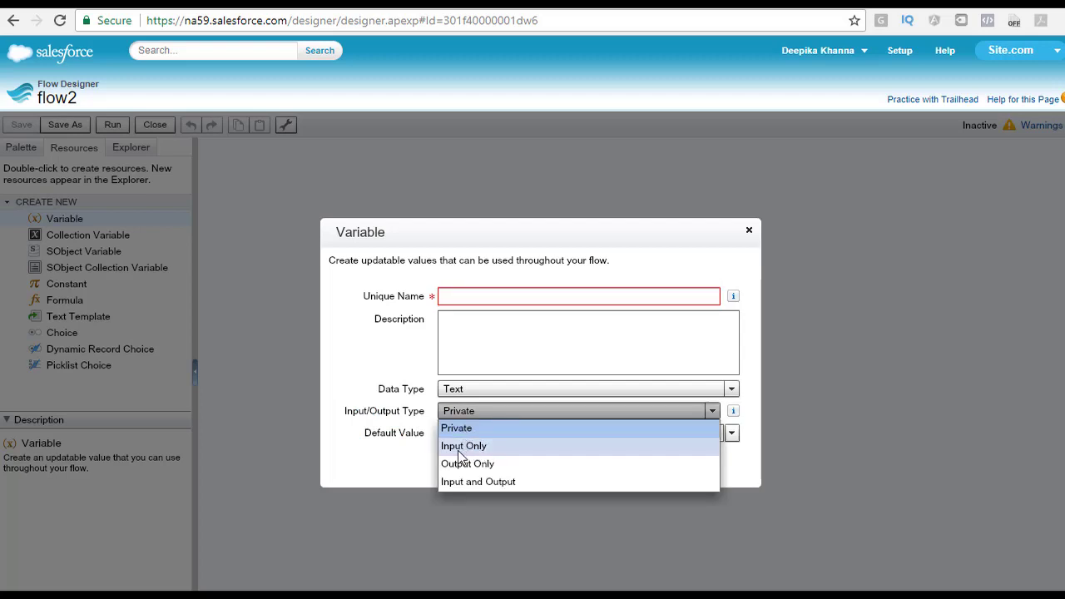
click(463, 447)
click(496, 411)
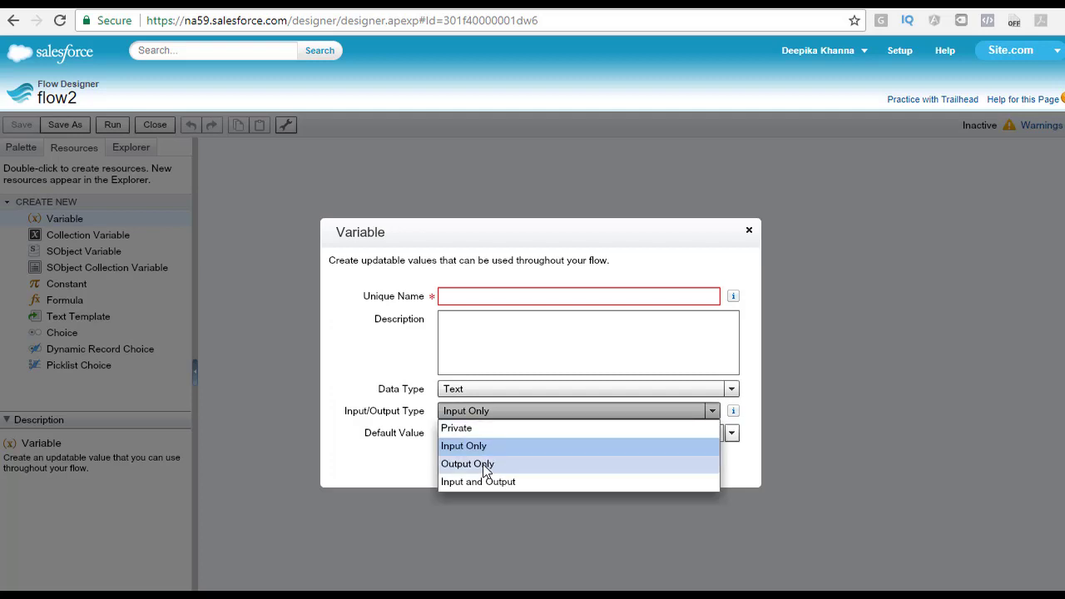
click(483, 463)
click(484, 412)
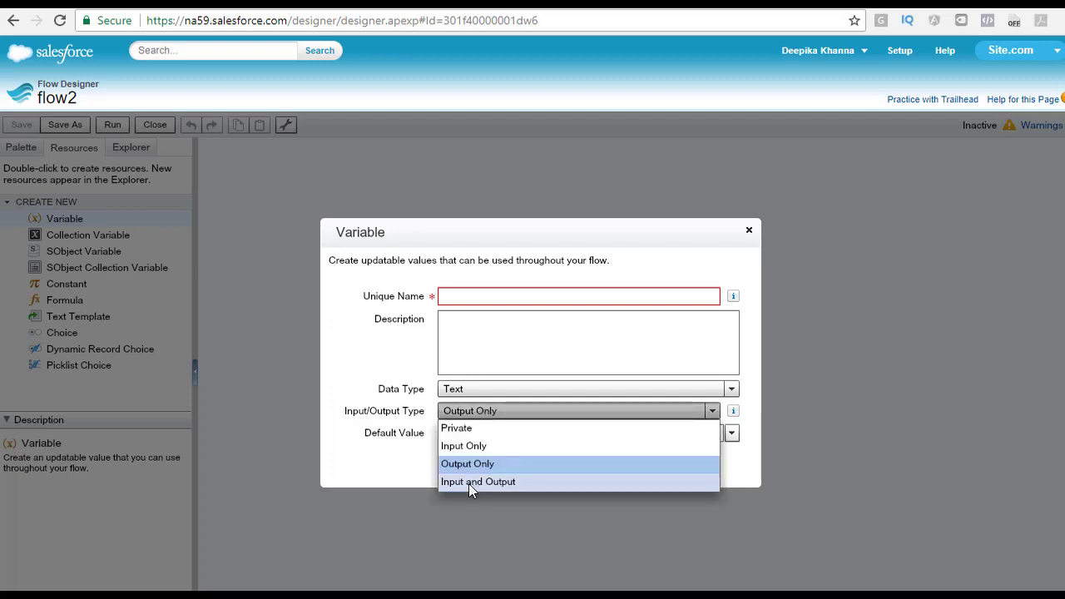
click(467, 481)
click(478, 413)
click(479, 428)
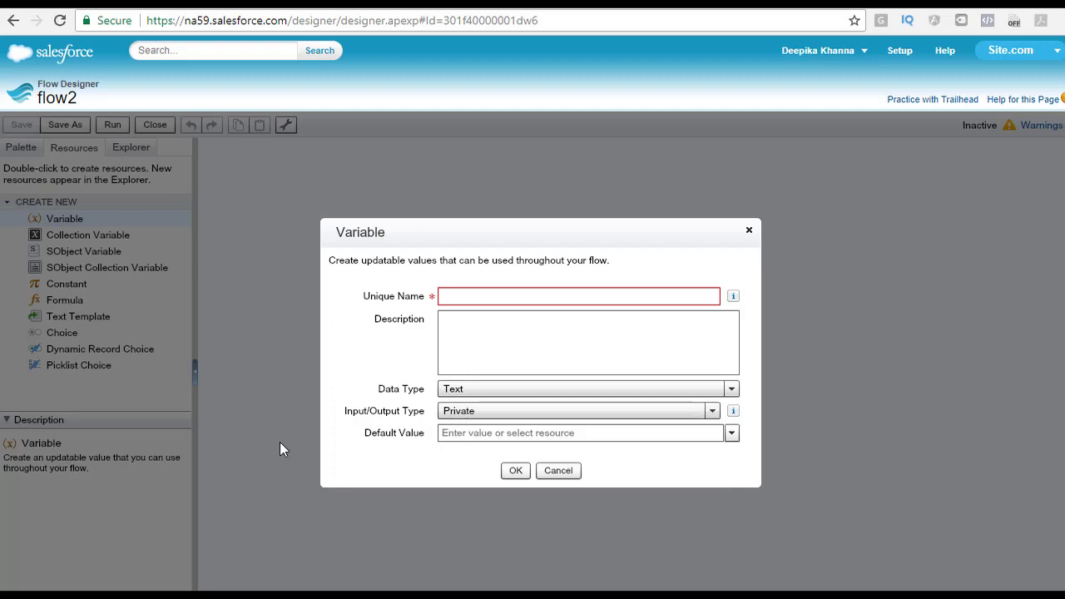
Step: Cycle through Input Only and Output Only again, settling on Input and Output
click(477, 413)
click(463, 447)
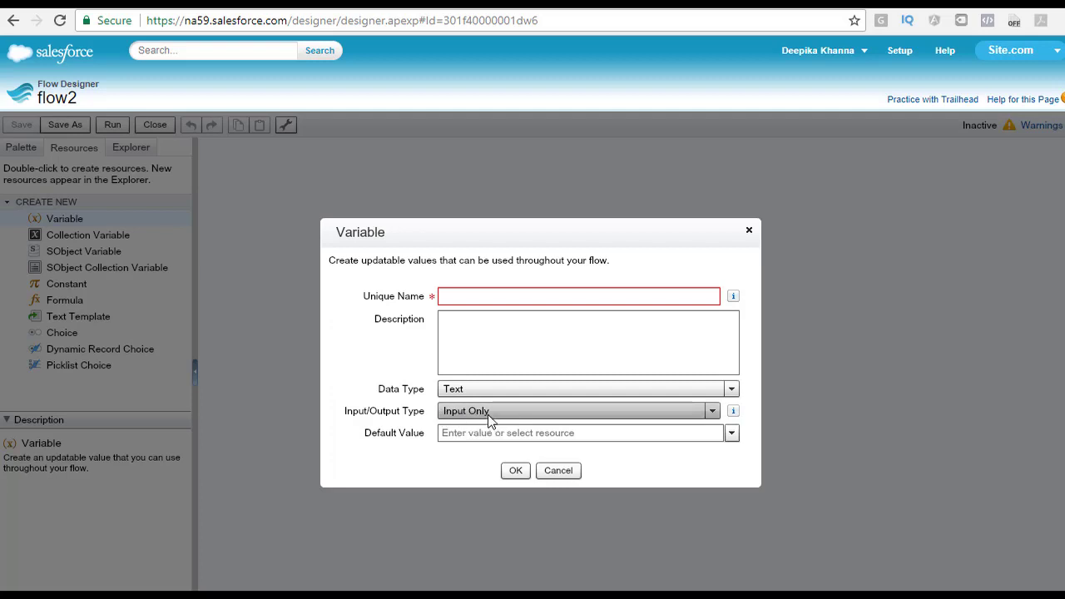
click(486, 415)
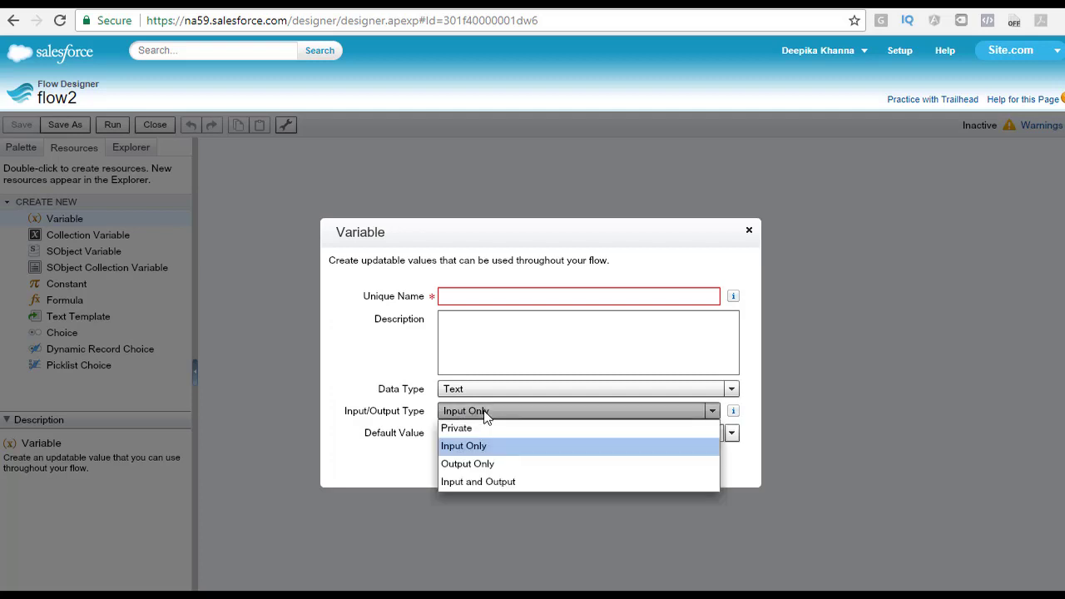
click(468, 465)
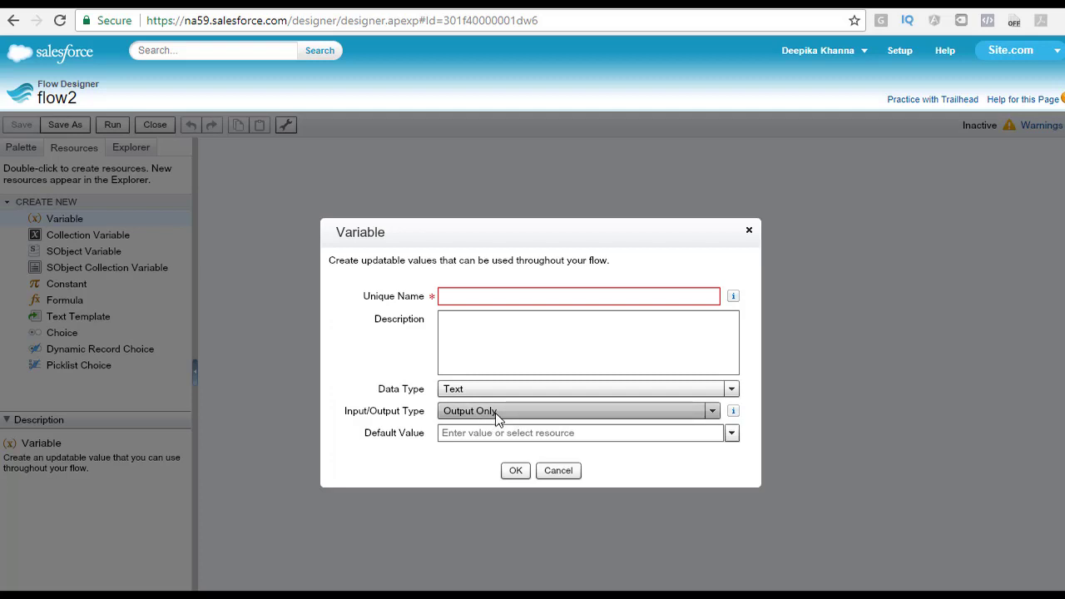
click(497, 418)
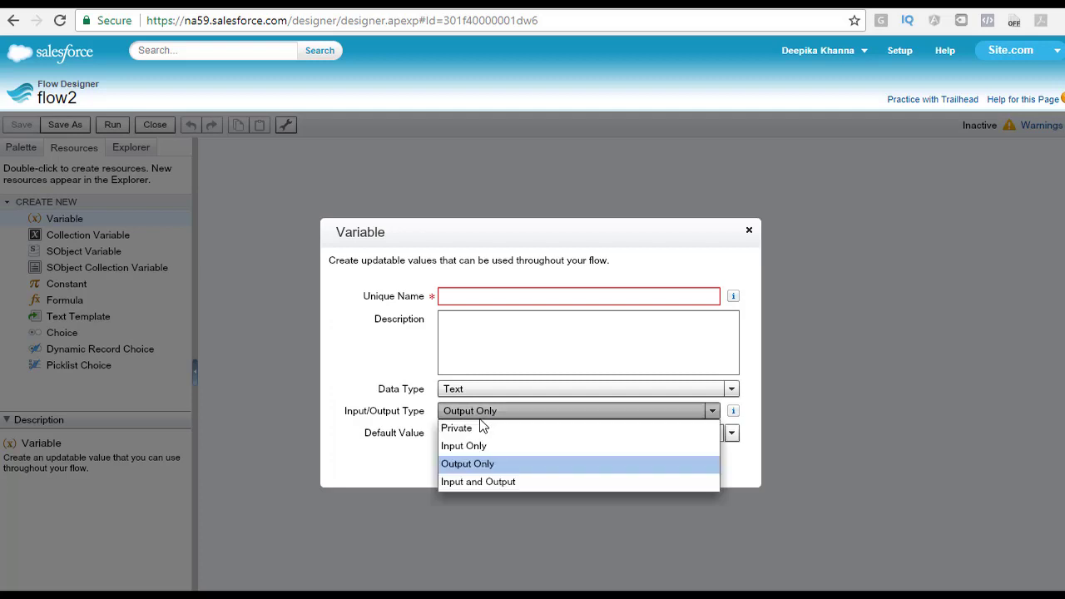
click(487, 482)
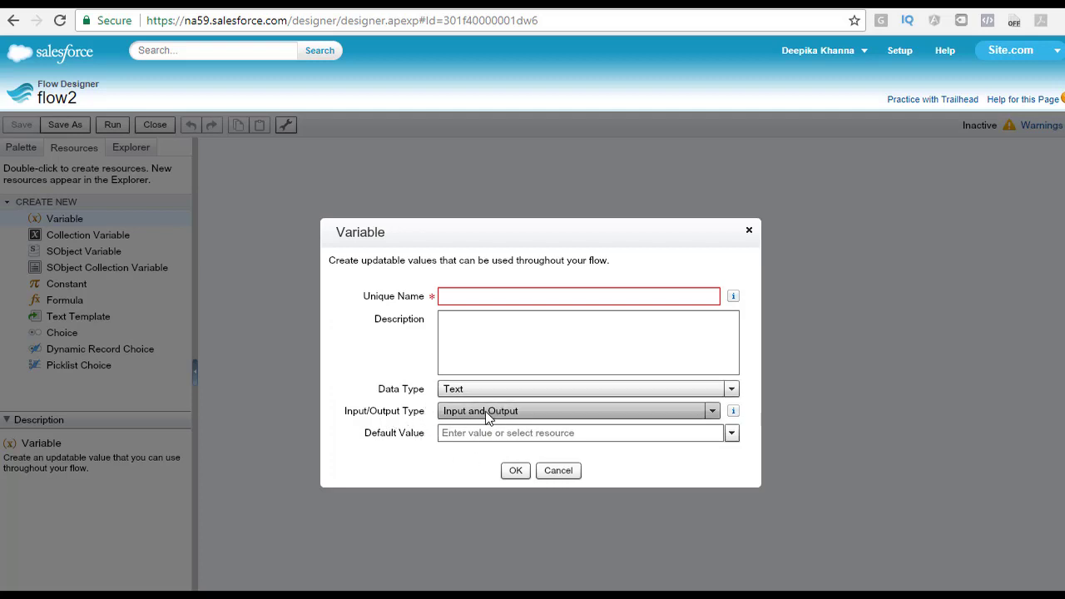
click(460, 411)
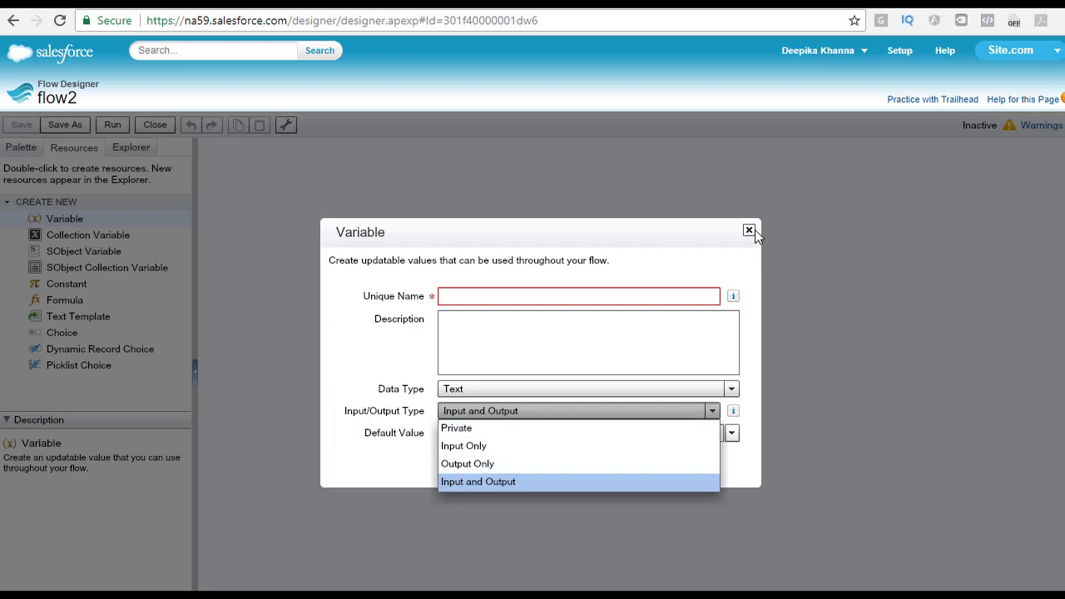
Step: Review the Default Value options (CREATE NEW, GLOBAL CONSTANT, SYSTEM AND GLOBAL VARIABLES), then cancel the Variable
click(455, 300)
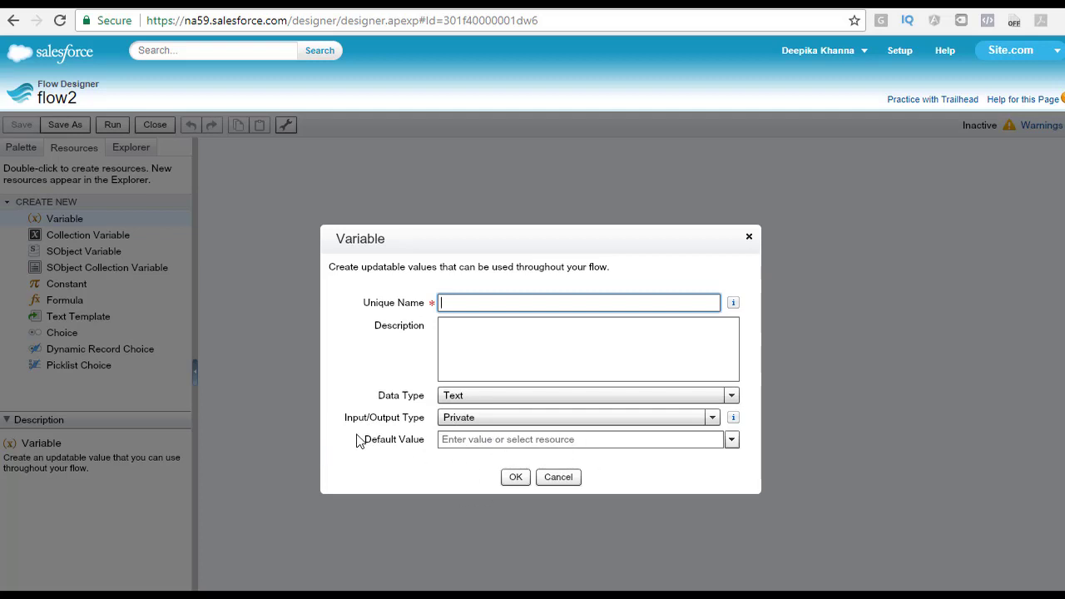
click(730, 441)
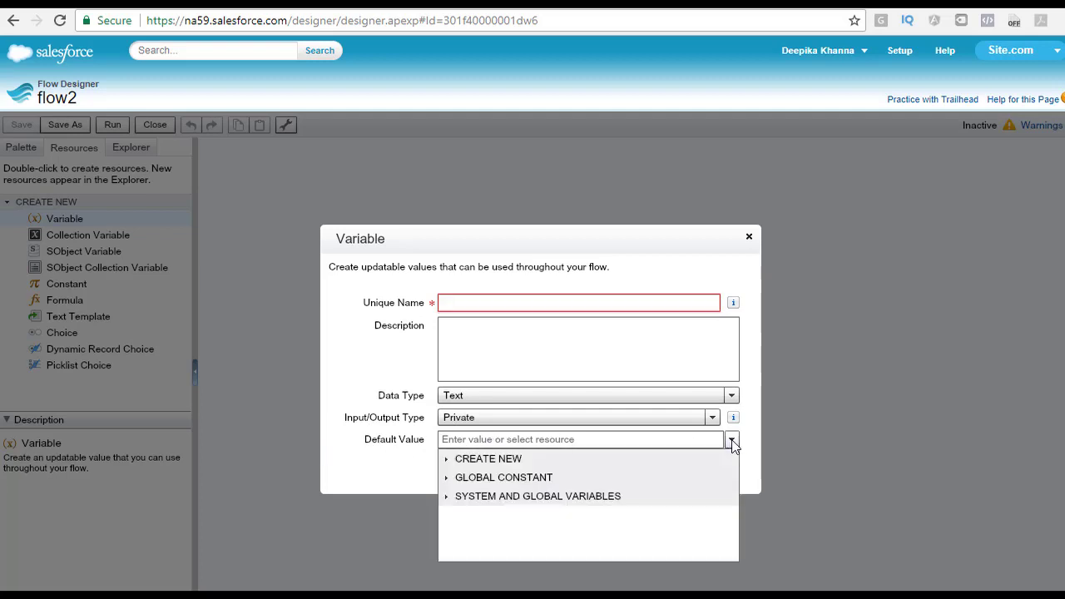
click(731, 442)
click(558, 478)
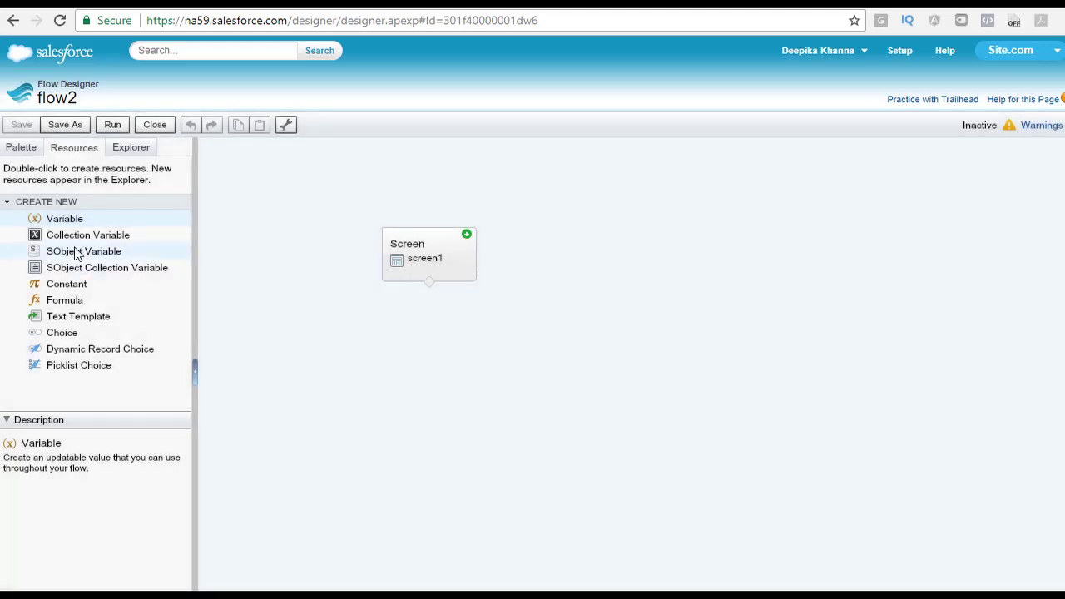
Step: Try saving an unnamed Private Collection Variable, cancel it, and show the SObject Variable description
double_click(81, 240)
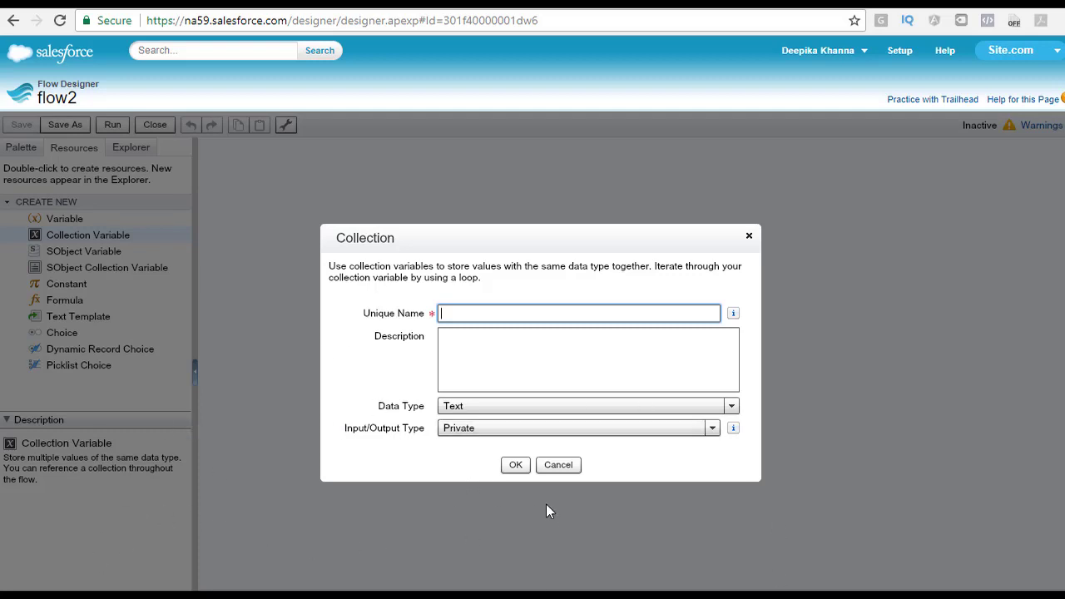
click(499, 430)
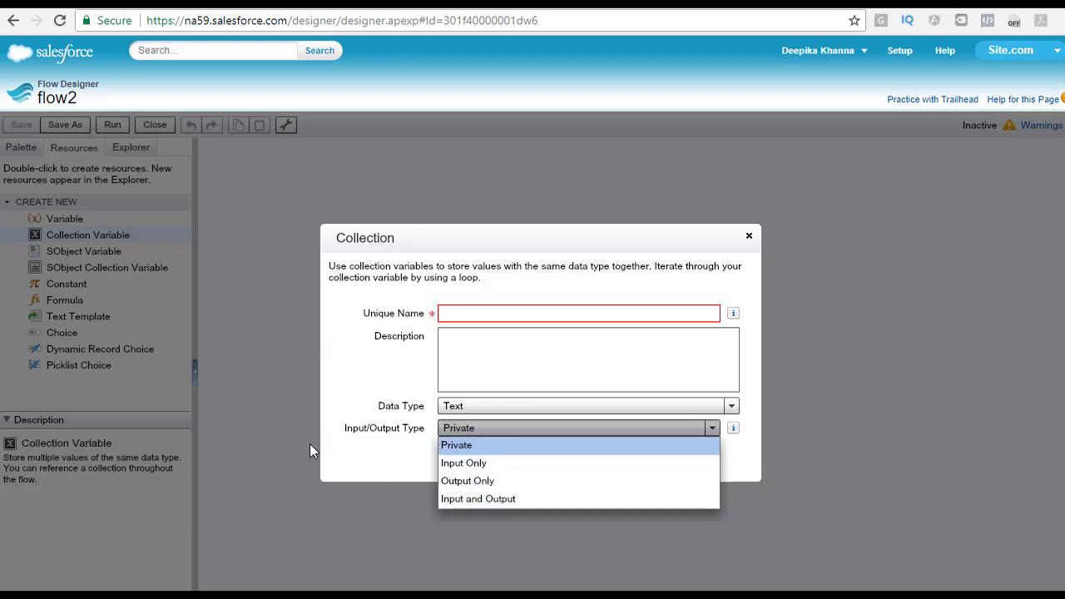
click(378, 463)
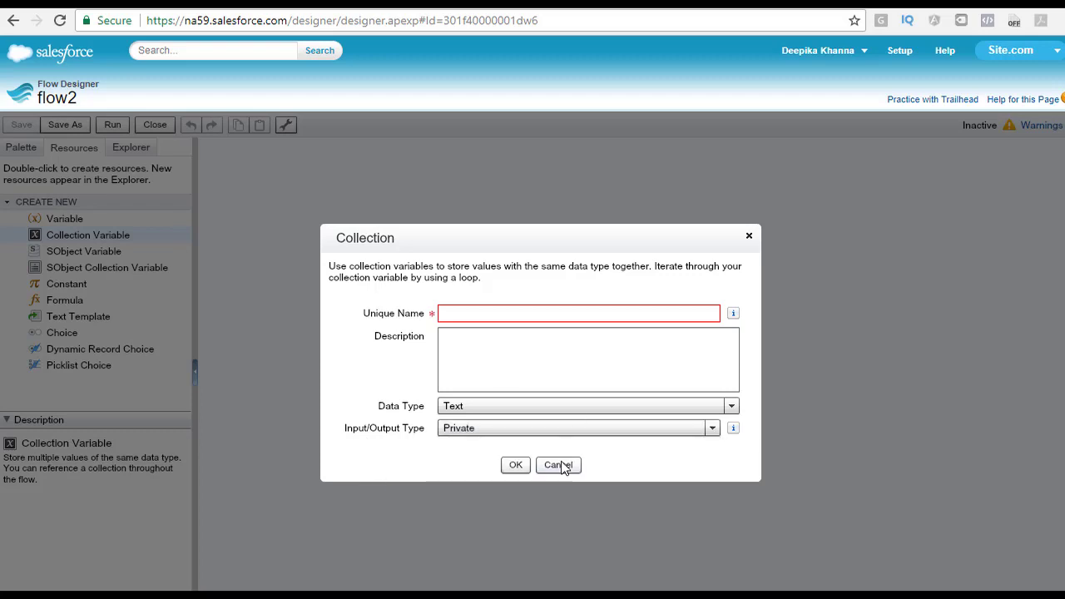
click(515, 465)
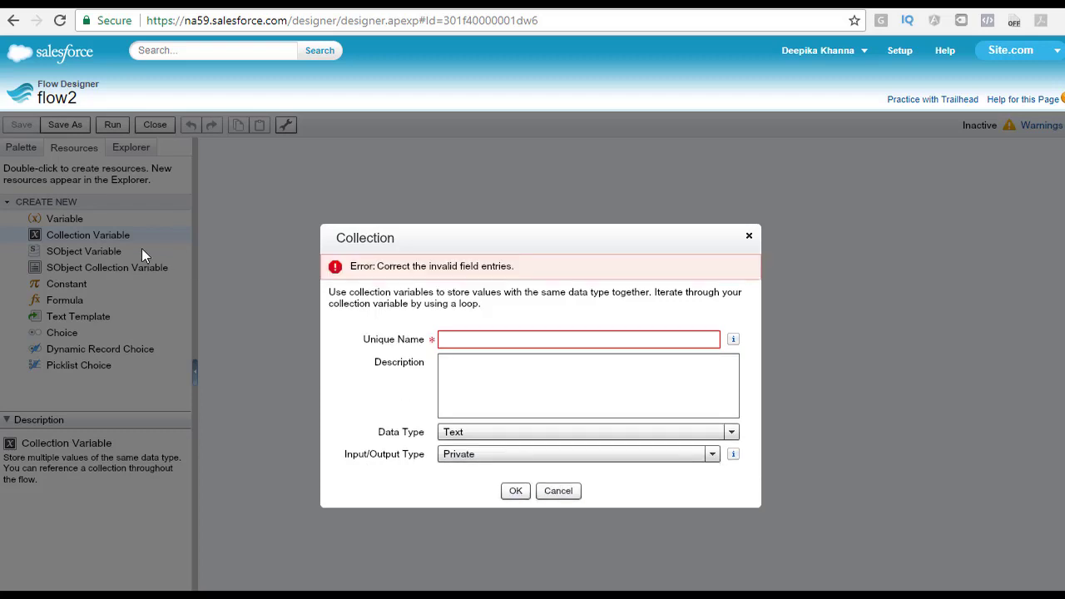
click(559, 491)
click(83, 252)
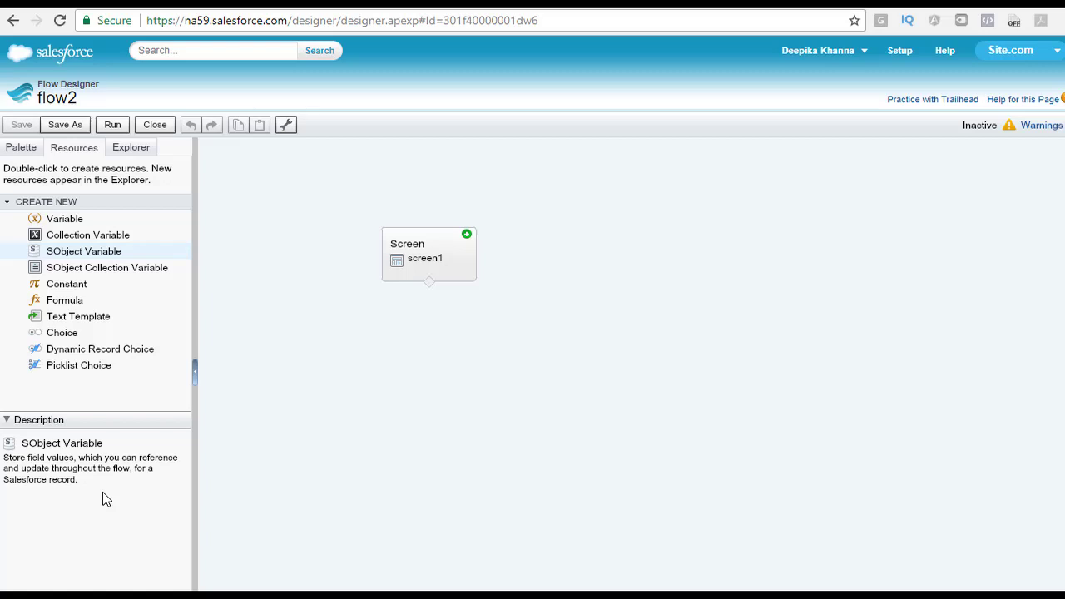
Step: Review the SObject Variable form with Private input/output, cancel, and show SObject Collection Variable's description
double_click(84, 252)
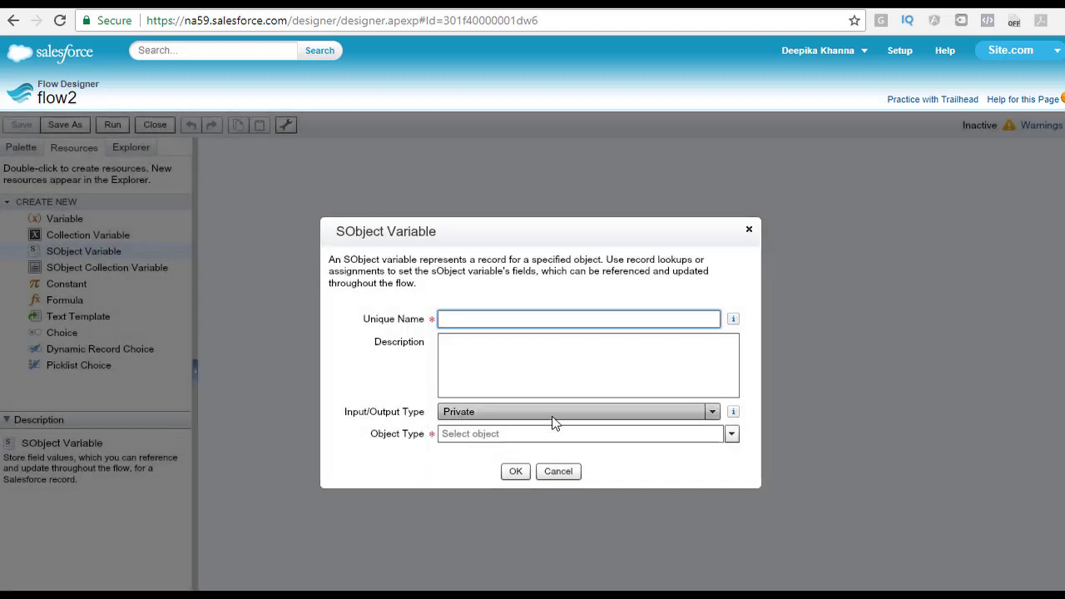
click(468, 414)
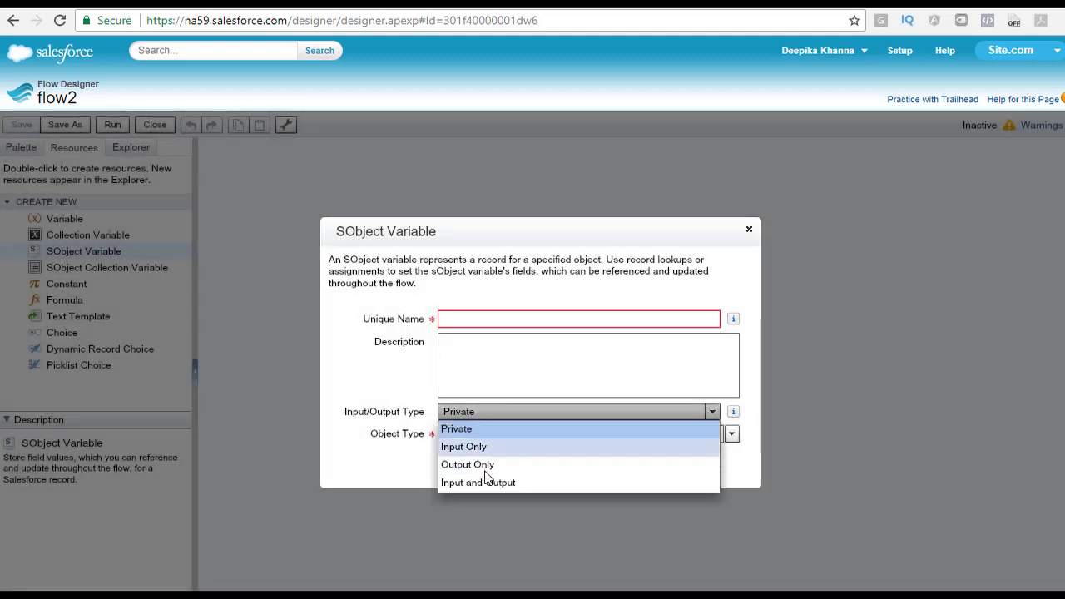
click(497, 589)
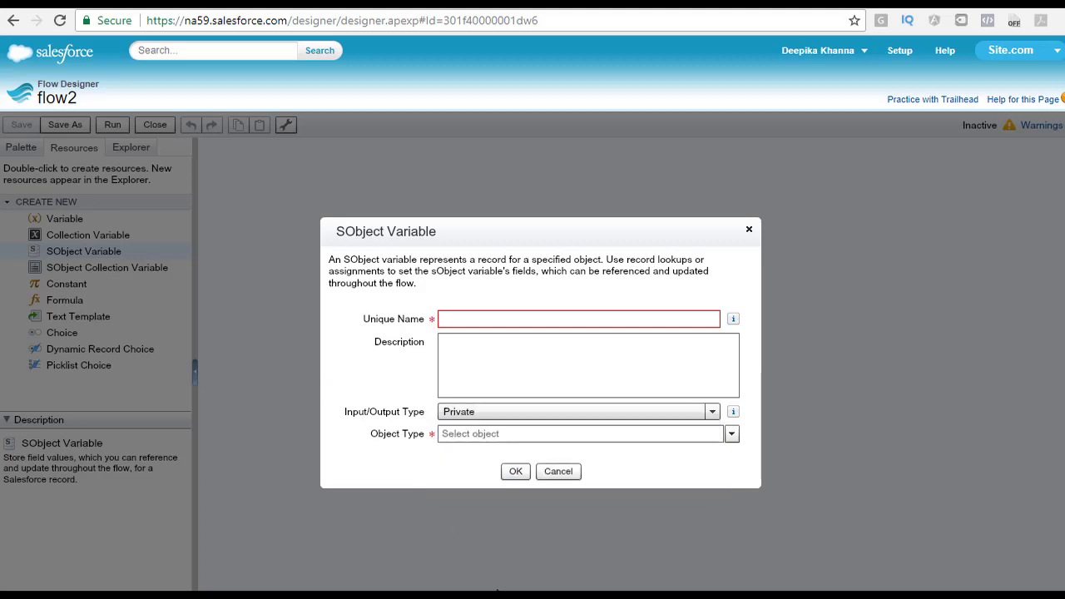
click(559, 472)
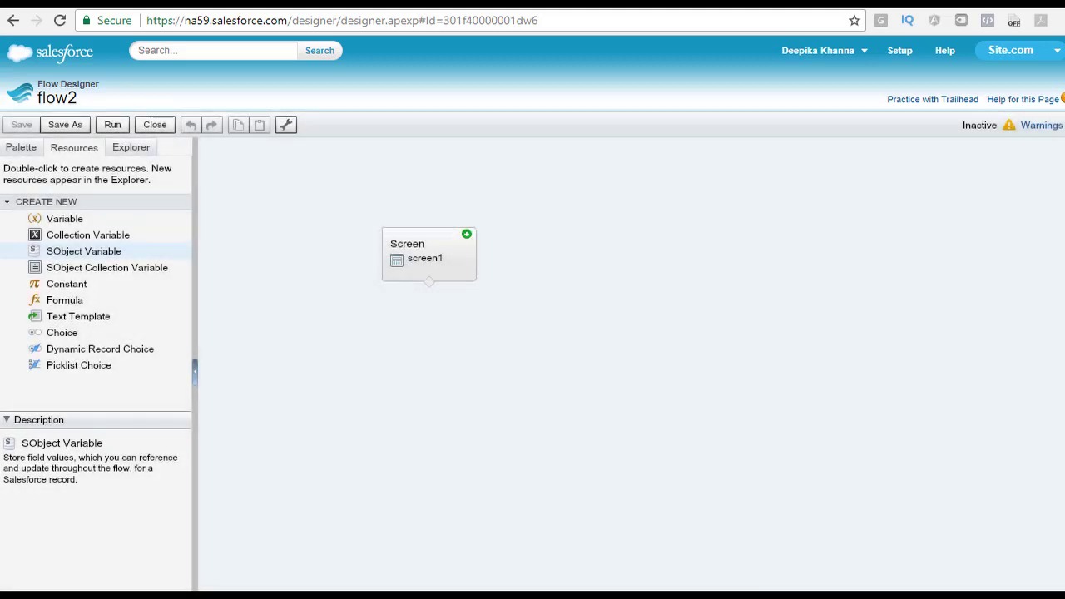
click(111, 269)
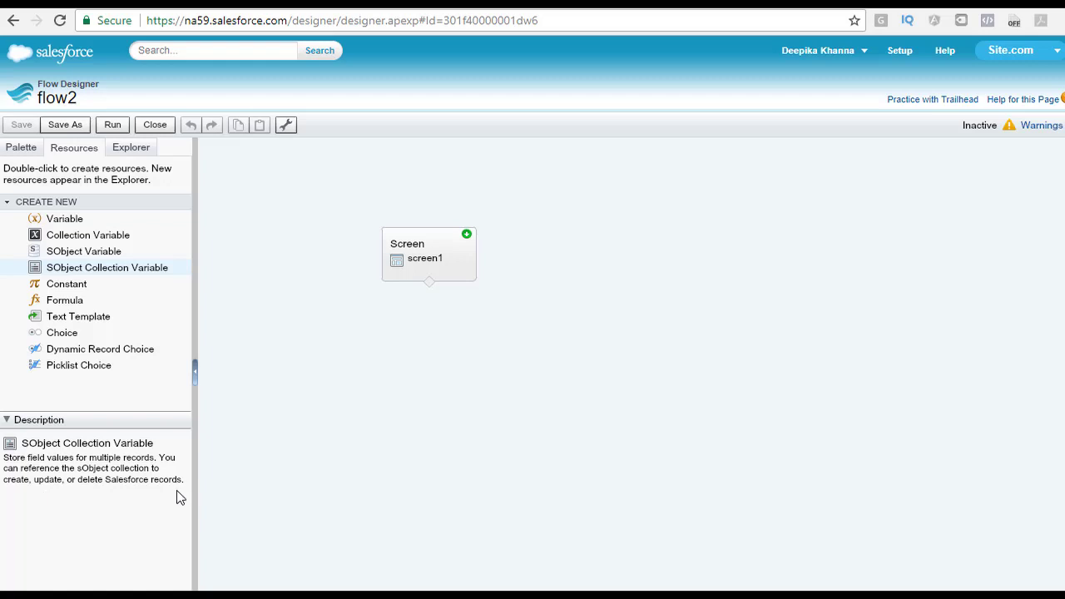
Step: Show the Constant description: a fixed value usable throughout the flow
click(82, 287)
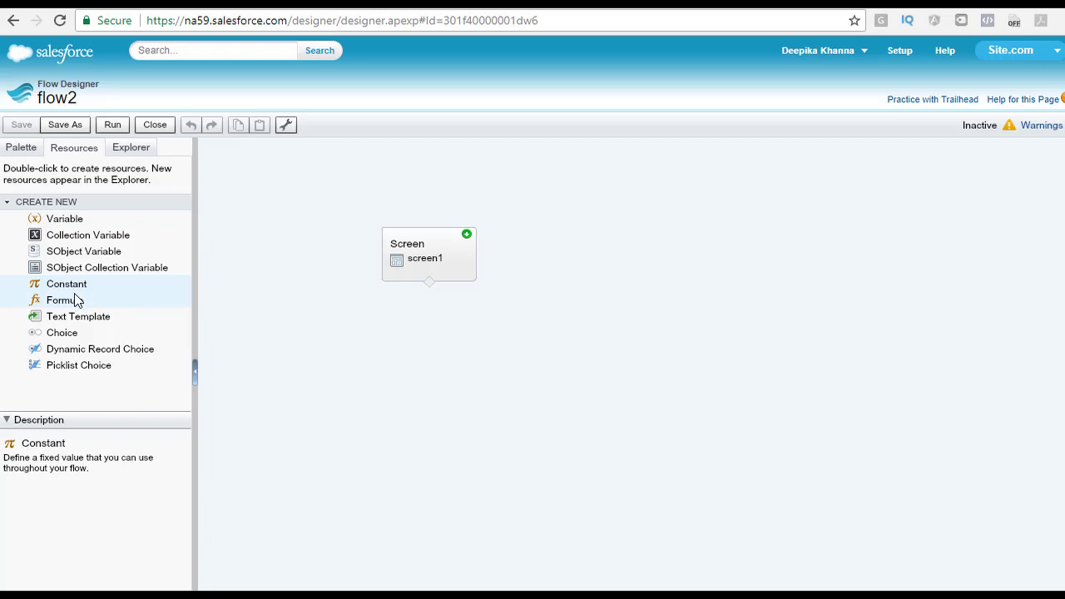
Step: View Formula's description, then Text Template's: formatted text usable throughout the flow
click(73, 301)
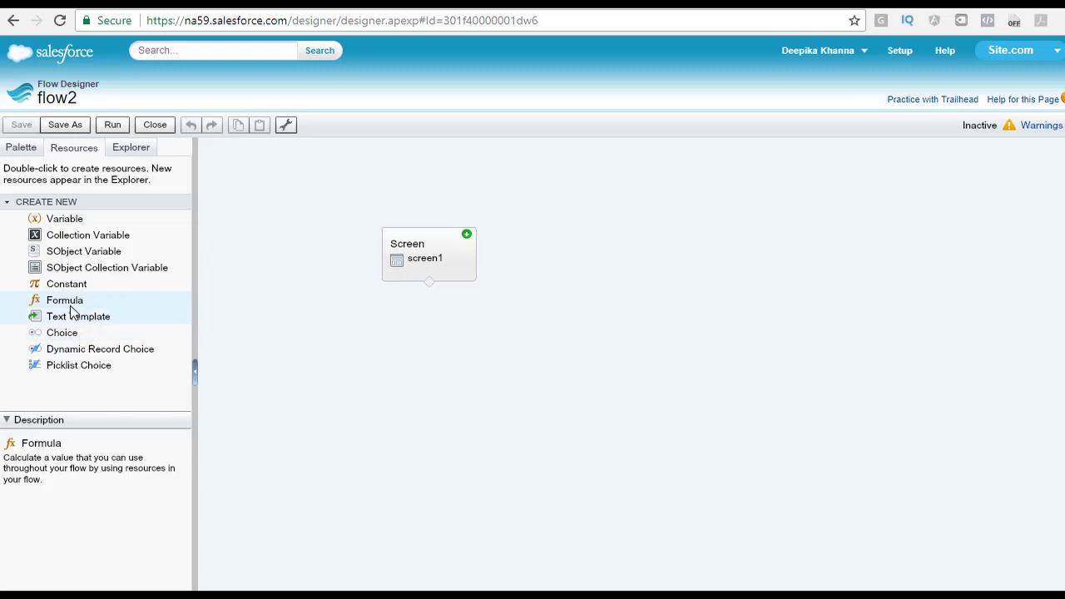
click(78, 320)
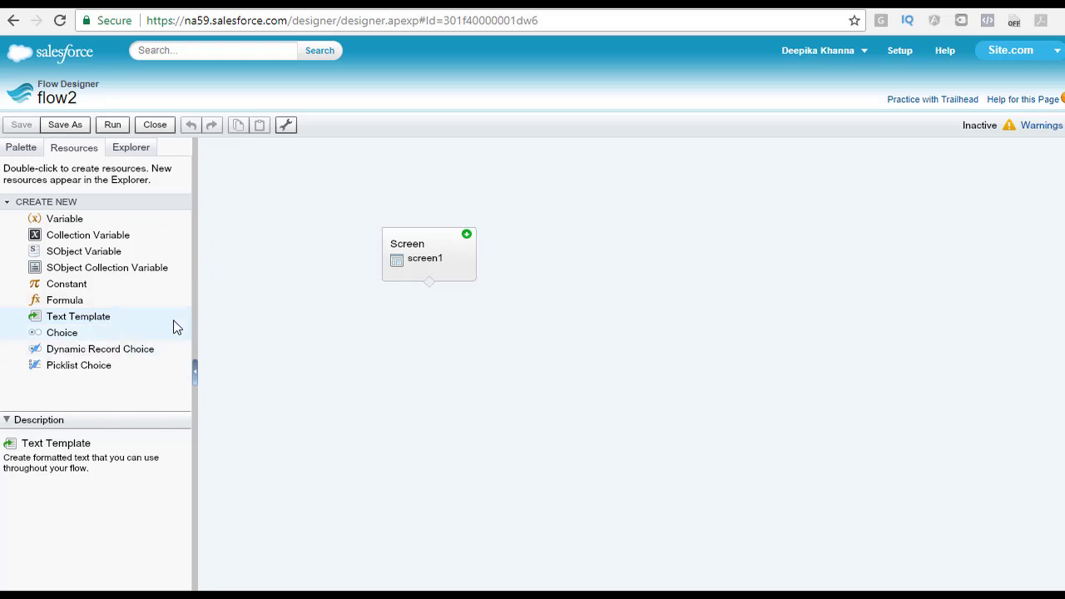
Step: Display Choice's description: an individual choice option usable throughout the flow
click(68, 335)
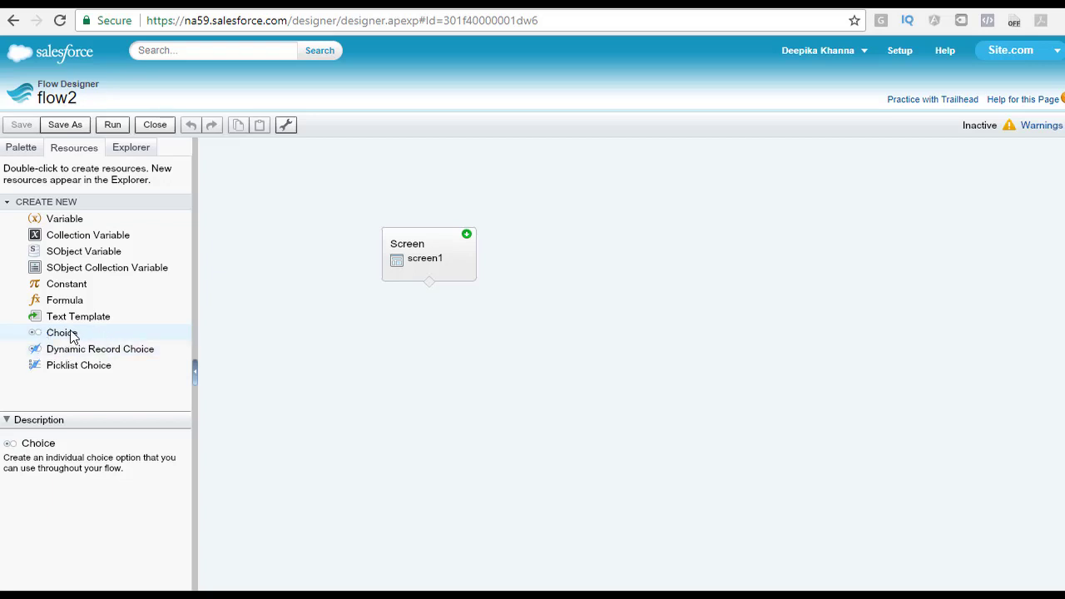
Step: Review the Choice form's Unique Name, Text data type and Stored Value, cancel, then show Dynamic Record Choice
double_click(62, 333)
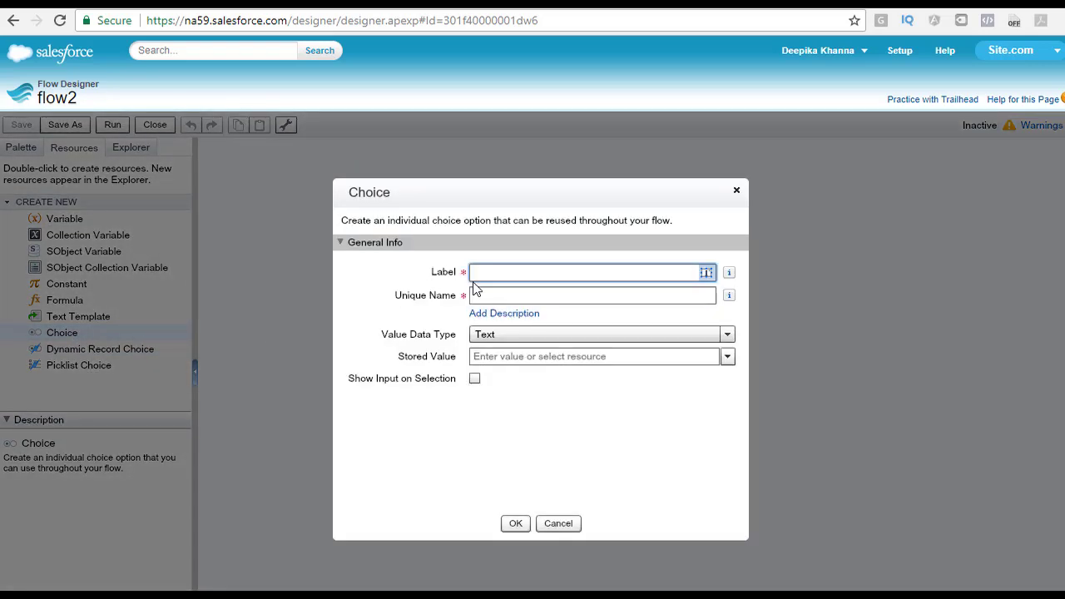
click(474, 295)
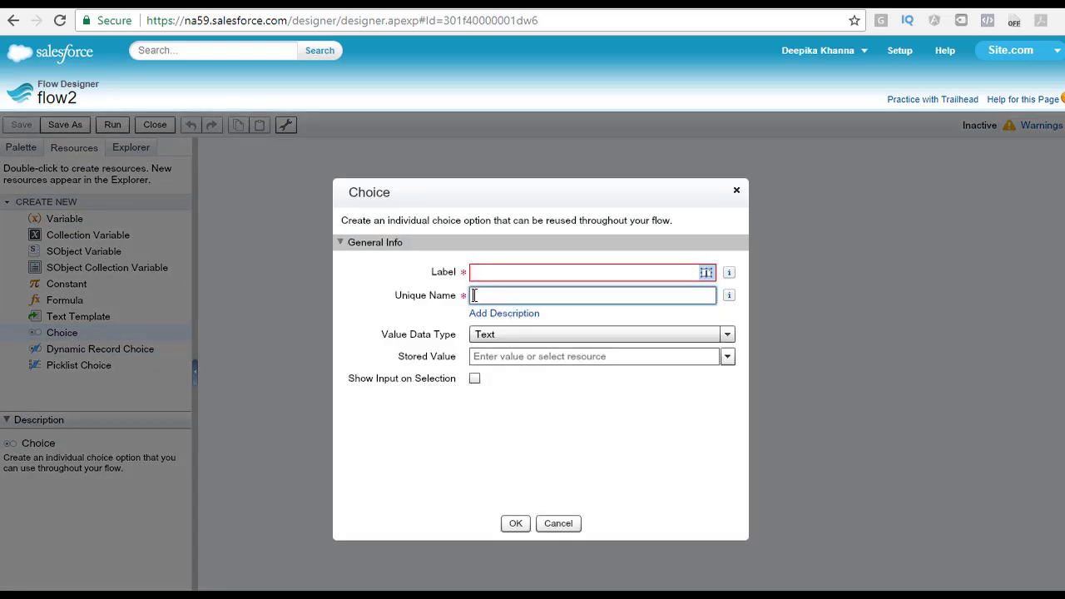
click(506, 333)
click(499, 340)
click(488, 353)
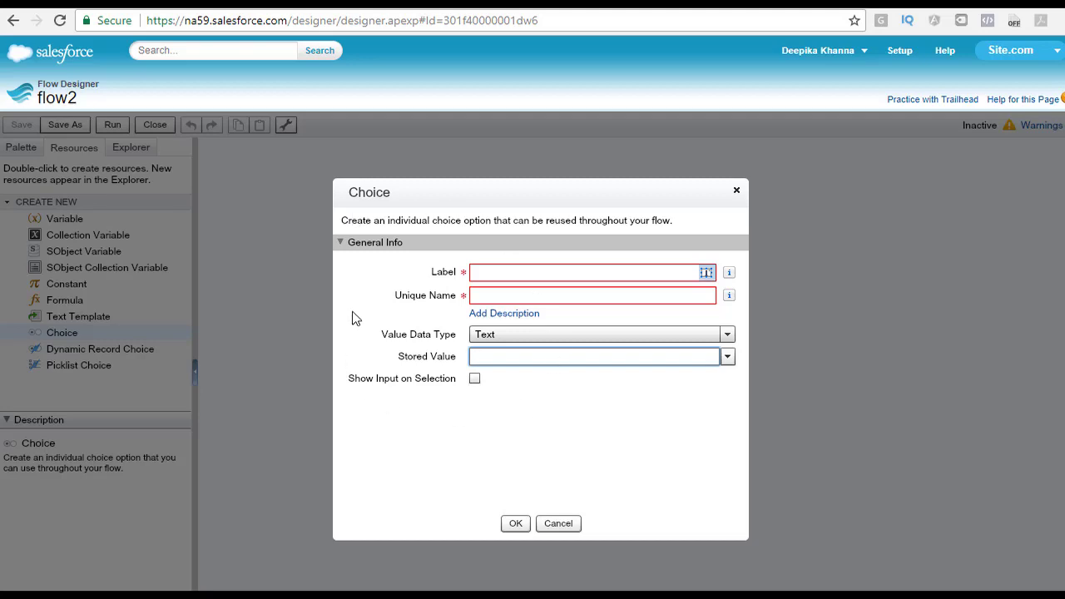
click(560, 523)
click(72, 356)
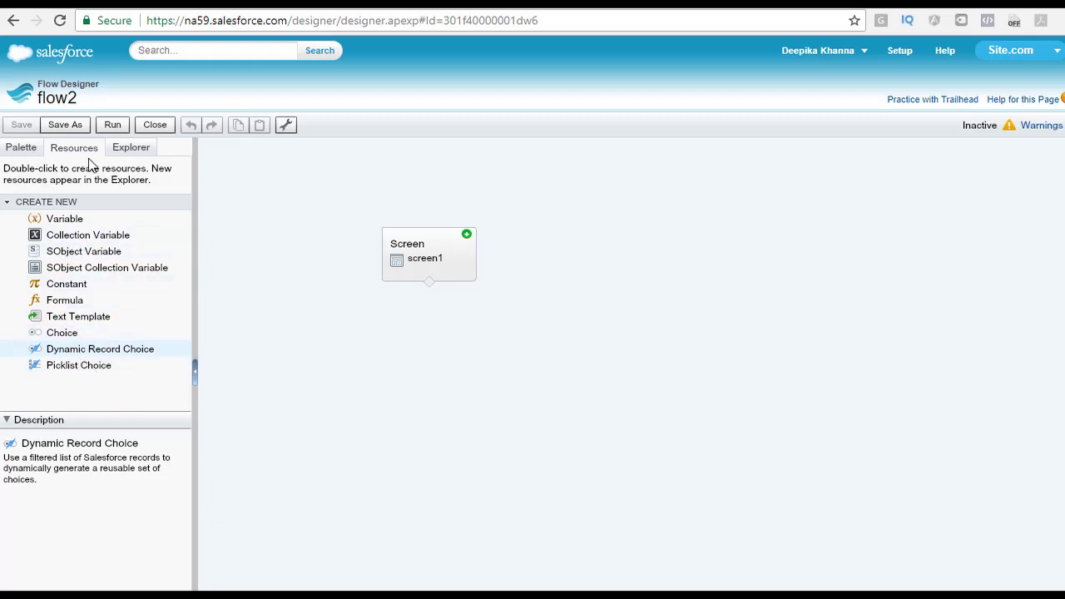
Step: Show the Picklist Choice description, which builds reusable choices from a picklist field's values
click(94, 367)
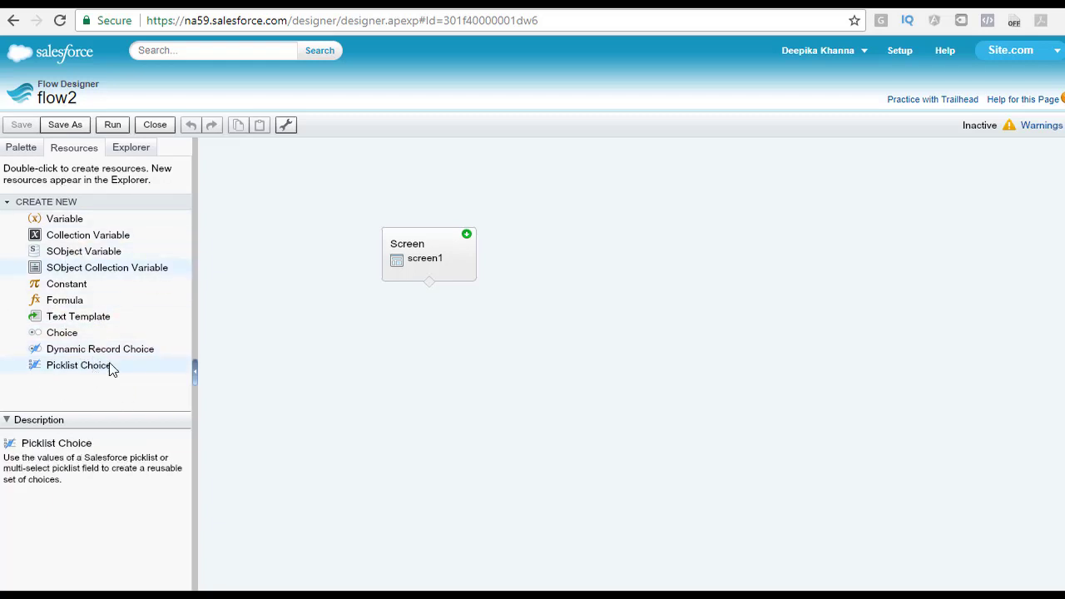